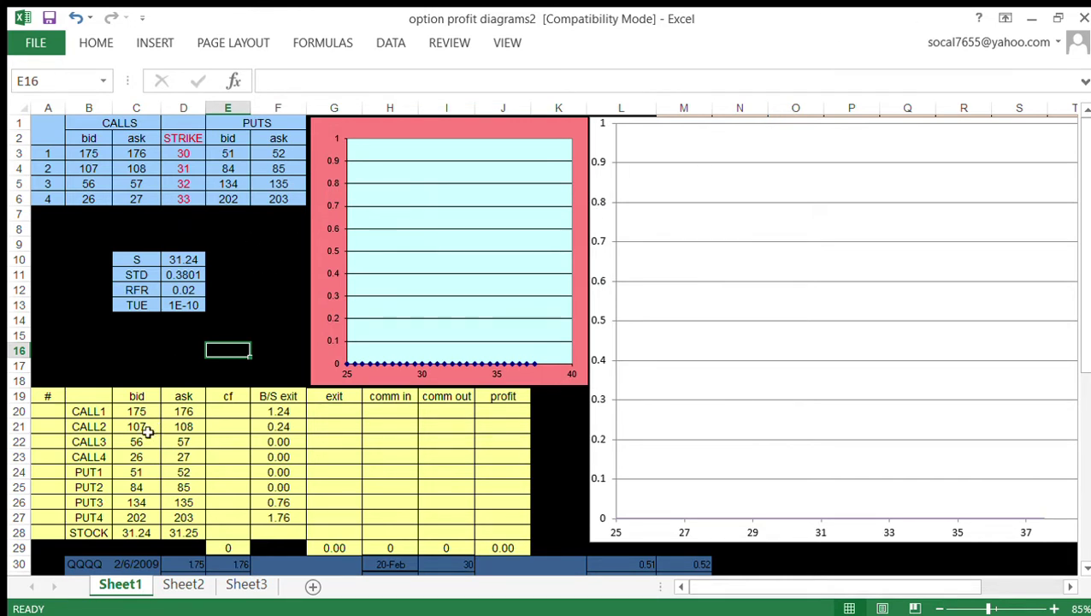
# - Chart a call spread by entering quantities of 1 for CALL2 and -1 for CALL3 in the # column
pyautogui.click(52, 429)
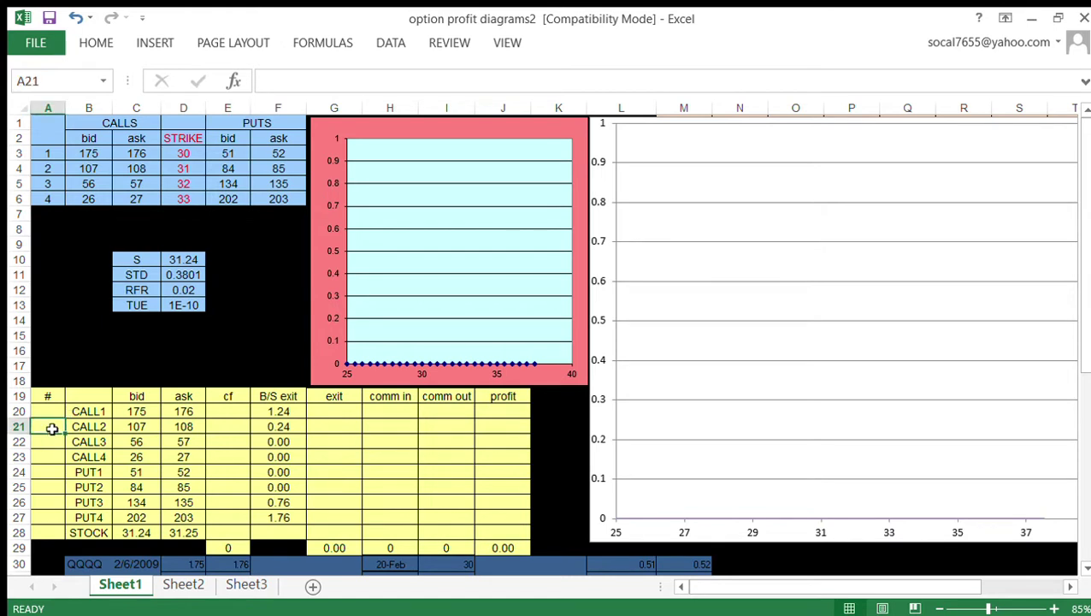
pyautogui.write('1')
pyautogui.press('Return')
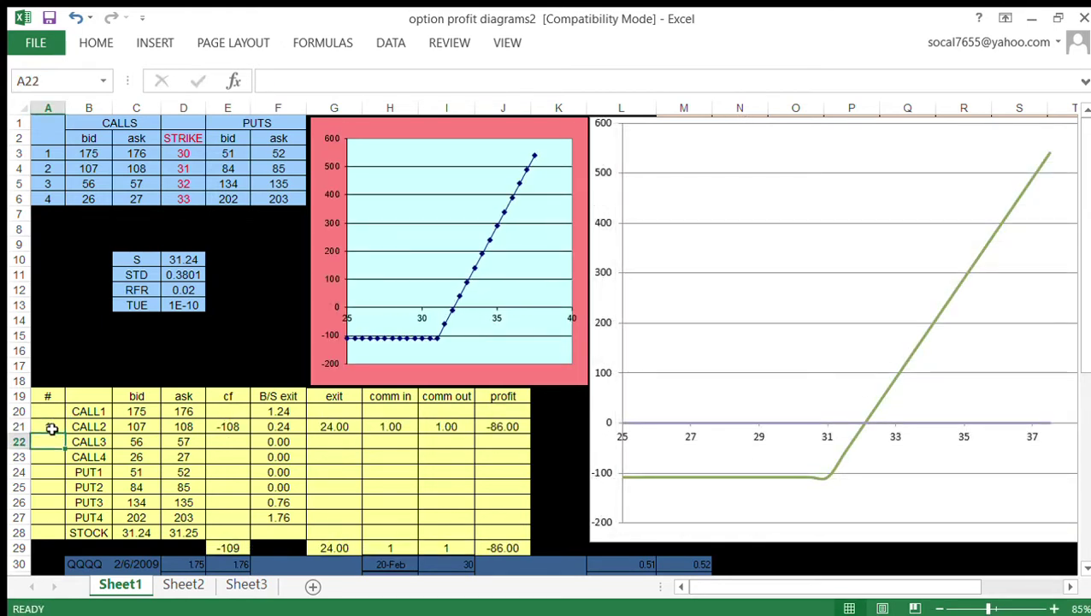
pyautogui.write('-1')
pyautogui.press('Return')
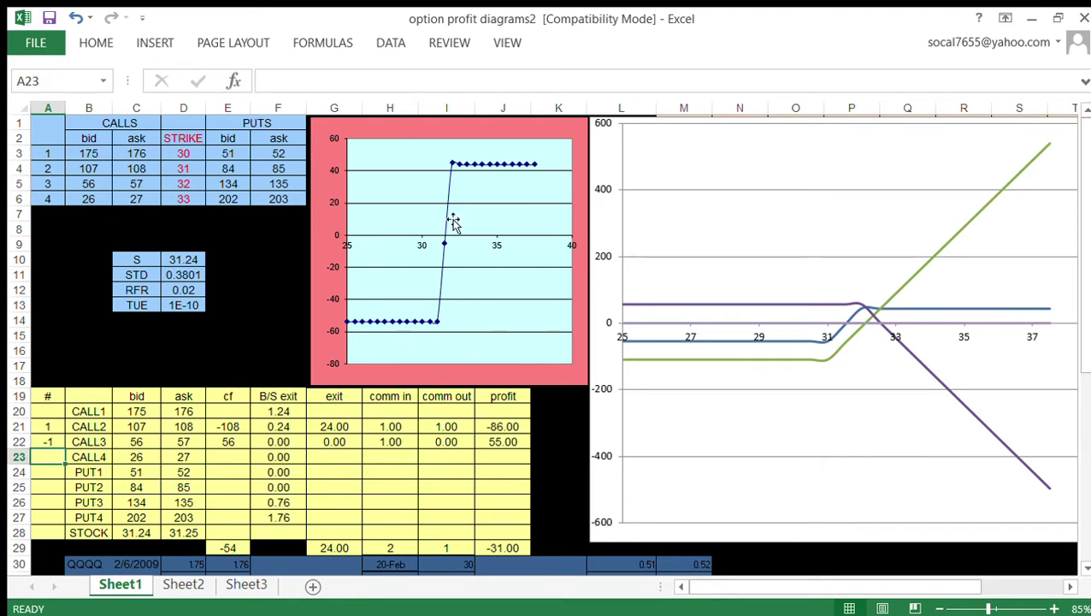
# - Clear the CALL2 and CALL3 quantities, and enter 1 for PUT2 and -1 for PUT3 to chart the put spread
pyautogui.moveTo(51, 420); pyautogui.dragTo(50, 442)
pyautogui.press('Delete')
pyautogui.click(114, 363)
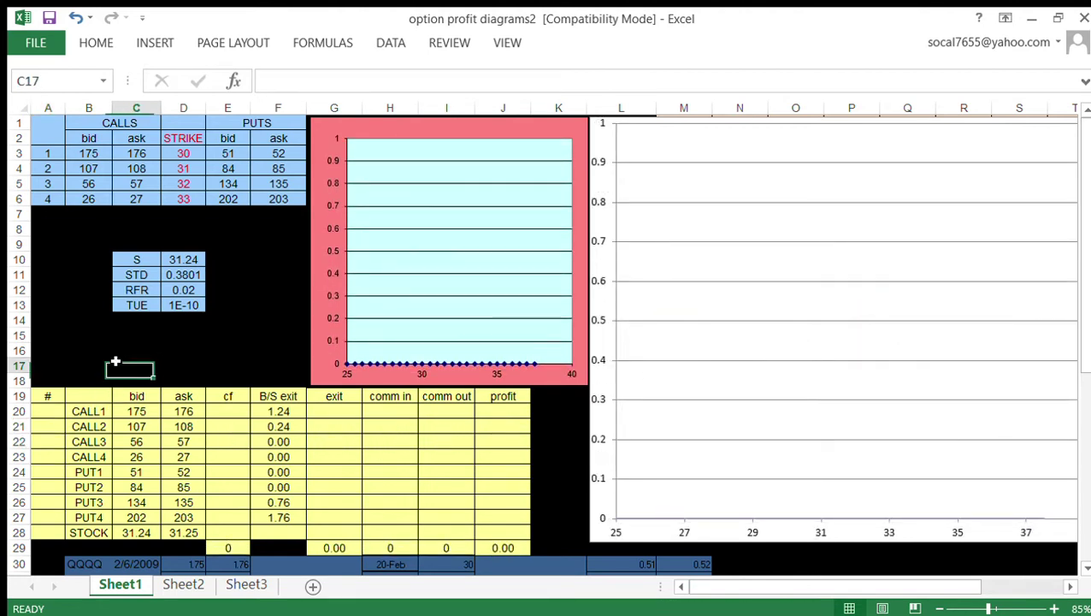
pyautogui.click(39, 490)
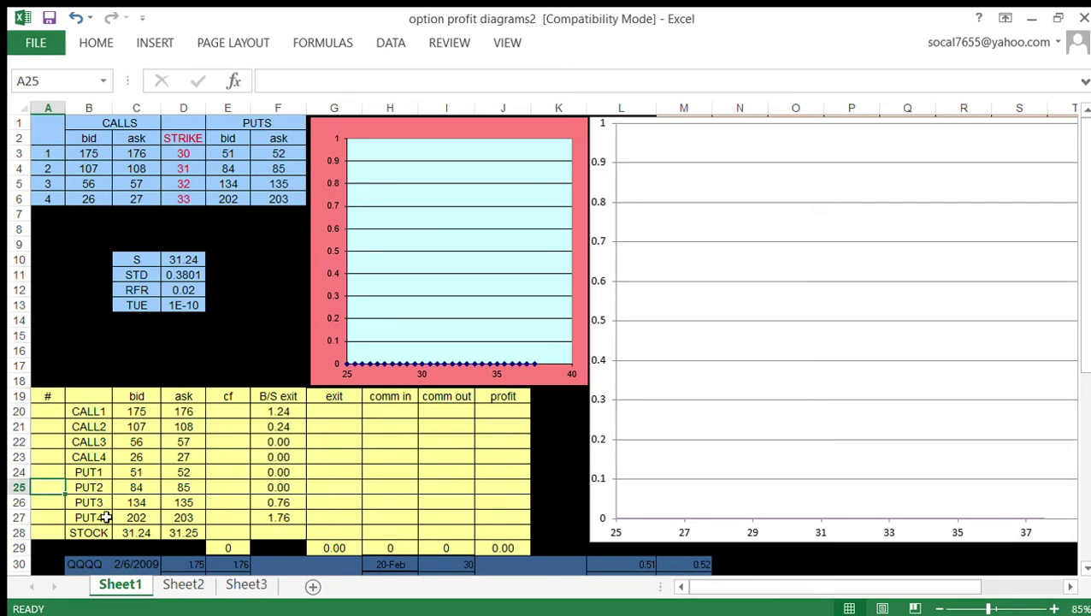
pyautogui.write('1')
pyautogui.press('Return')
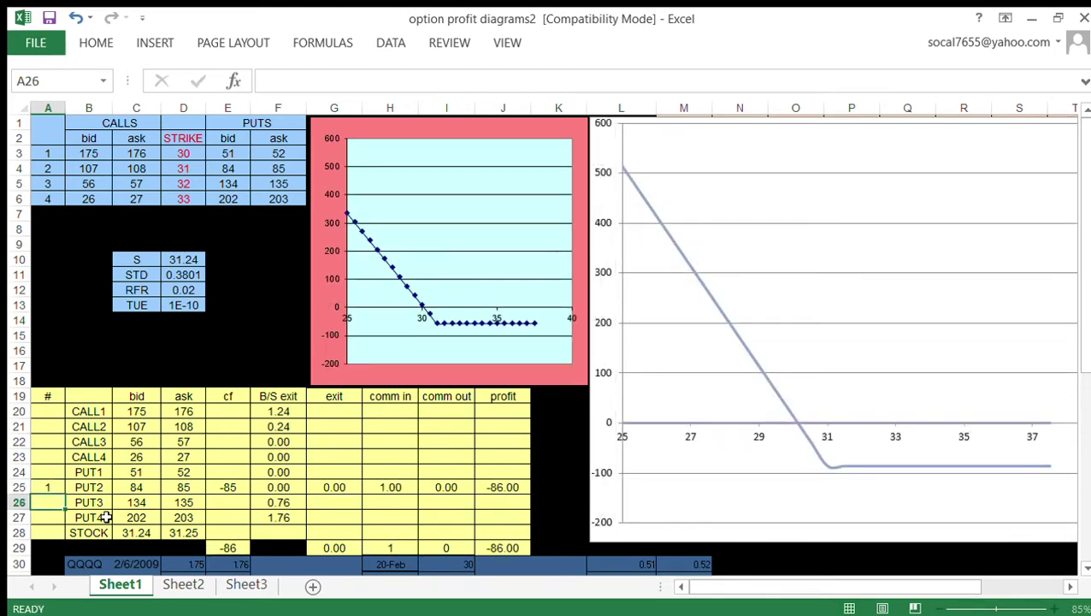
pyautogui.write('-1')
pyautogui.press('Return')
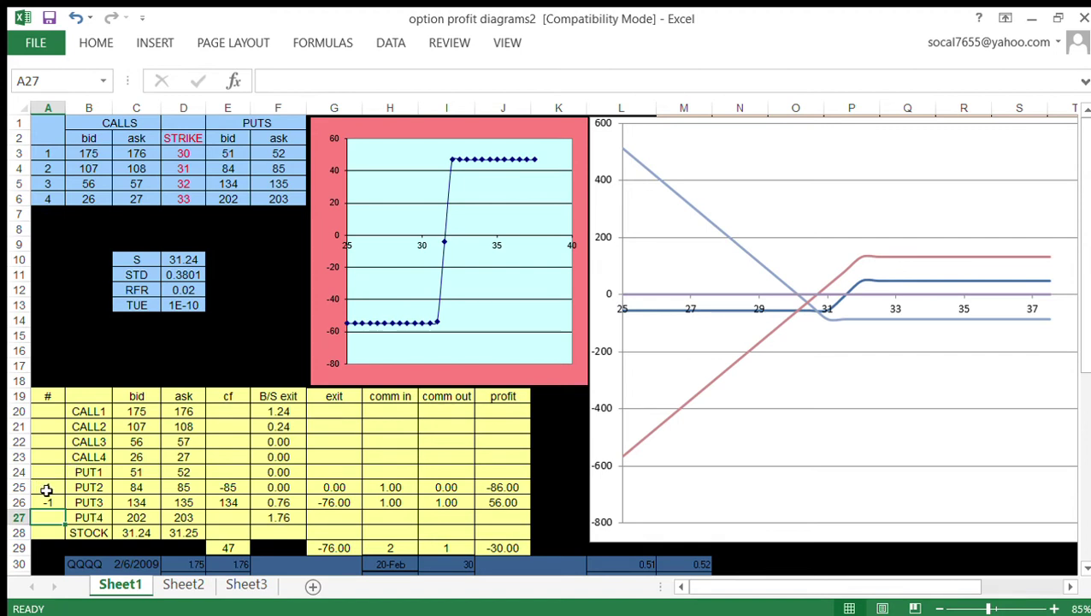
# - Clear the PUT2 and PUT3 quantities, and enter -1 for CALL2 and 1 for CALL3 to chart the reversed call spread
pyautogui.moveTo(46, 490); pyautogui.dragTo(44, 506)
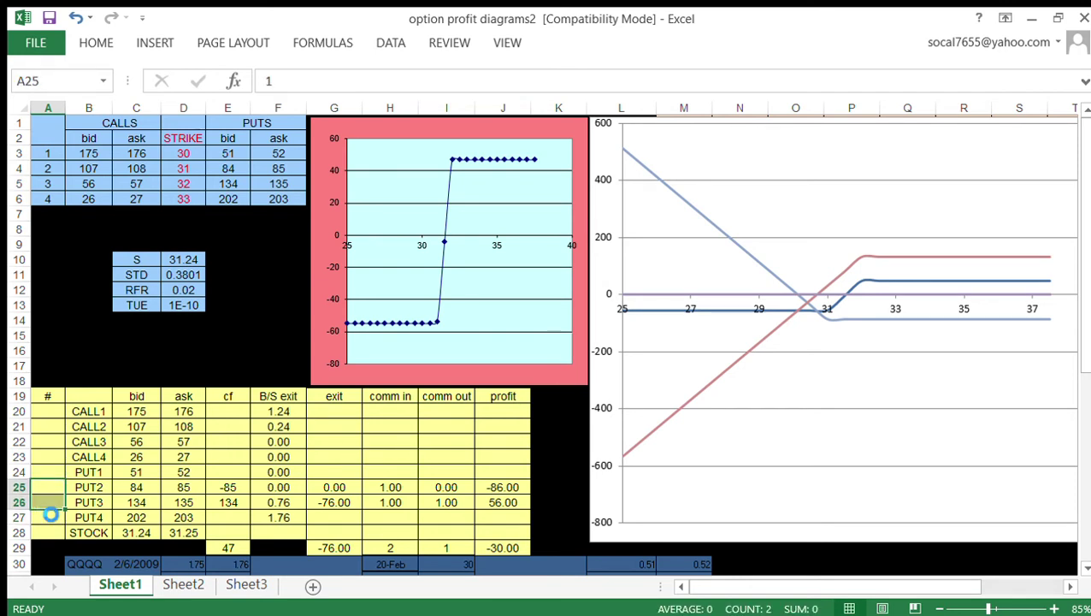
pyautogui.press('Delete')
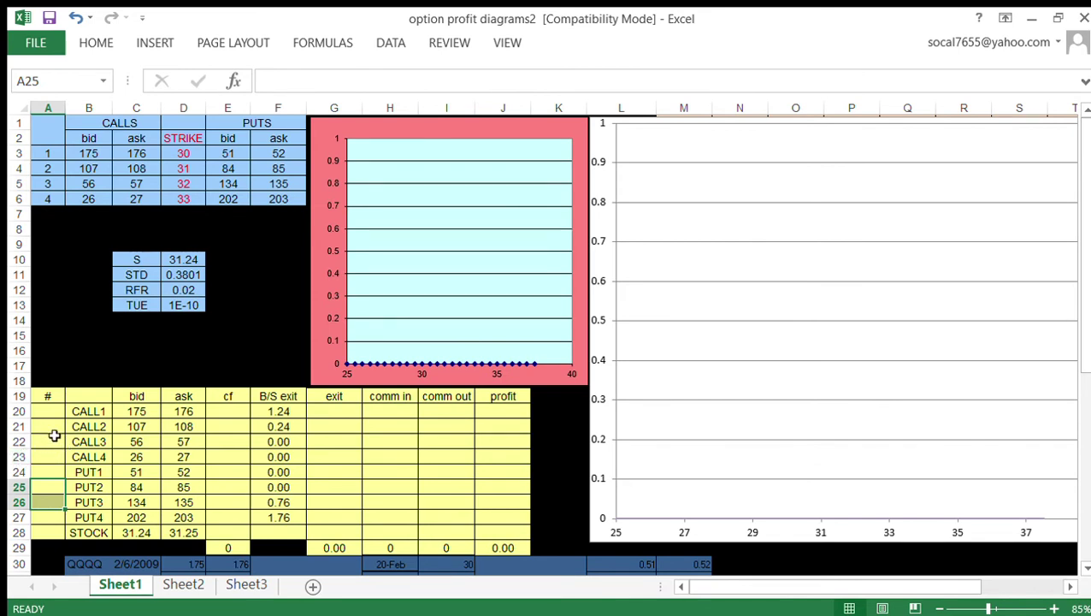
pyautogui.click(52, 426)
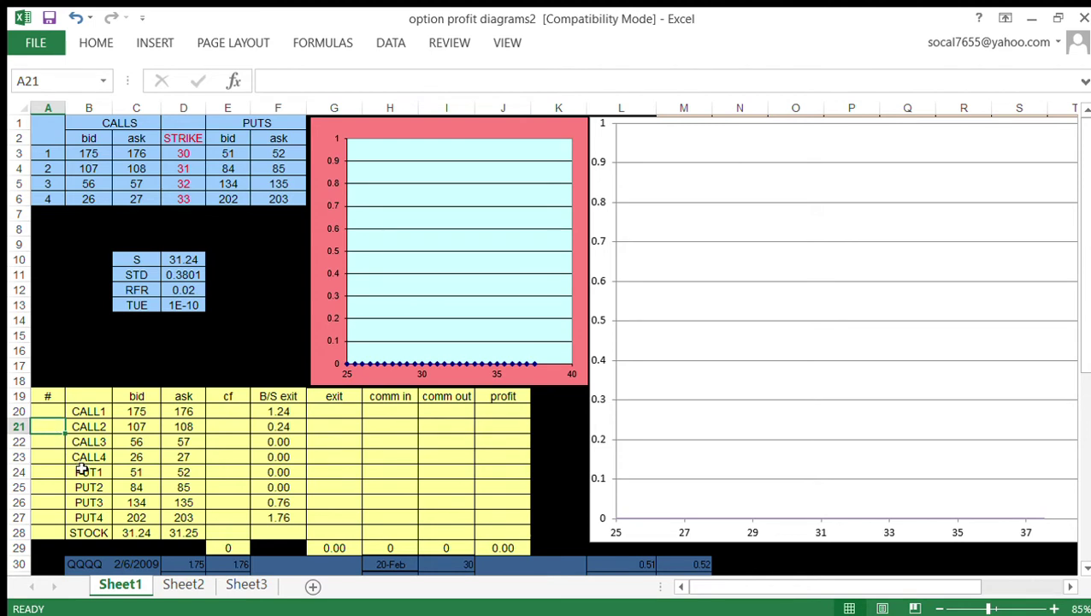
pyautogui.write('-1')
pyautogui.press('Return')
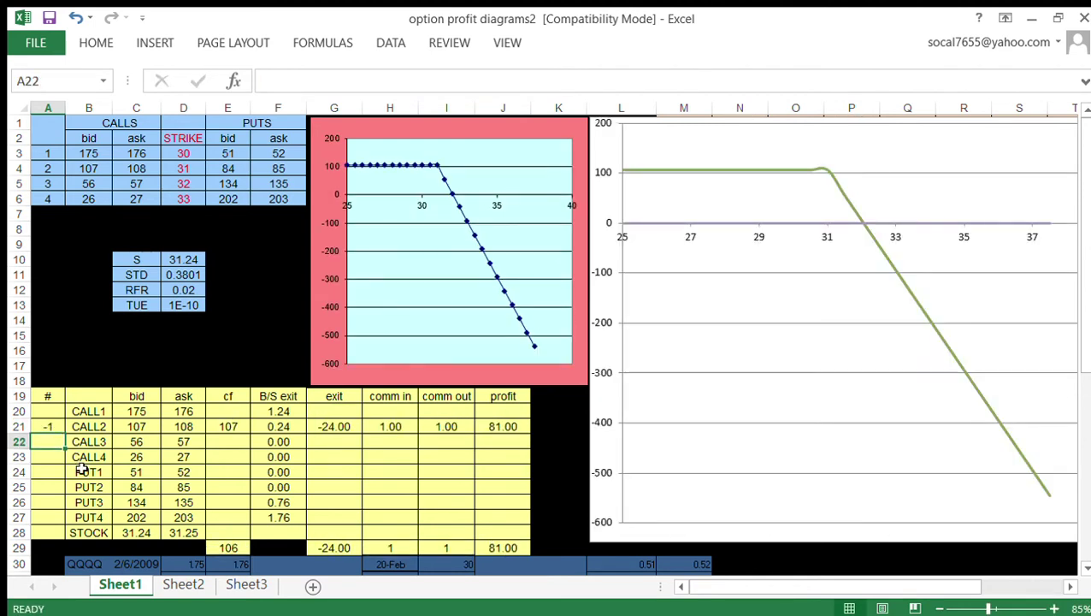
pyautogui.write('1')
pyautogui.press('Return')
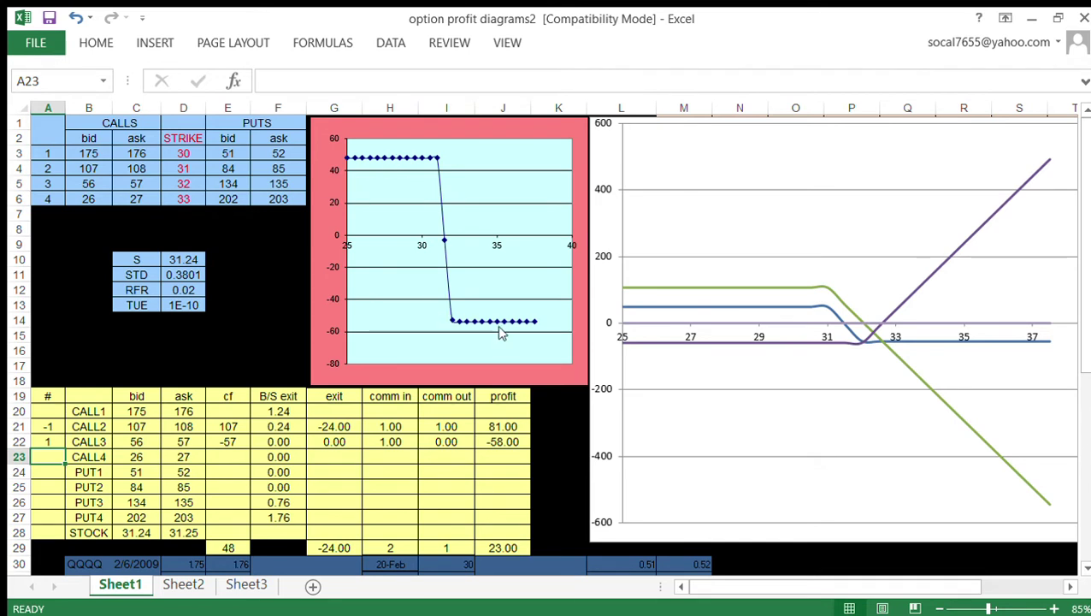
# - Clear the comm in and comm out columns from row 20 to row 29 to remove commissions from the calculation
pyautogui.moveTo(414, 410); pyautogui.dragTo(439, 552)
pyautogui.press('Delete')
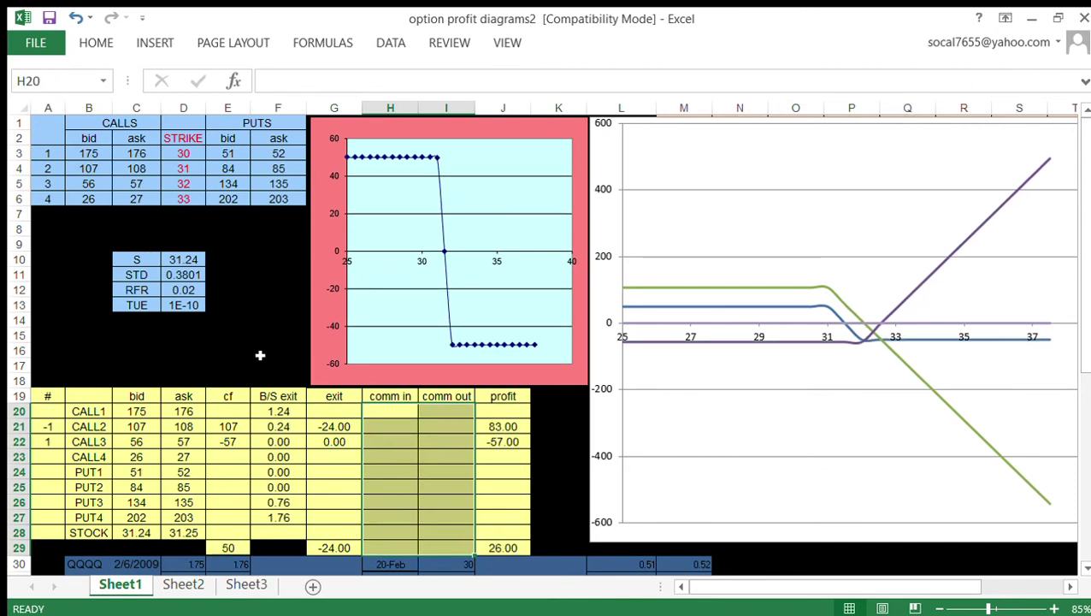
pyautogui.click(259, 354)
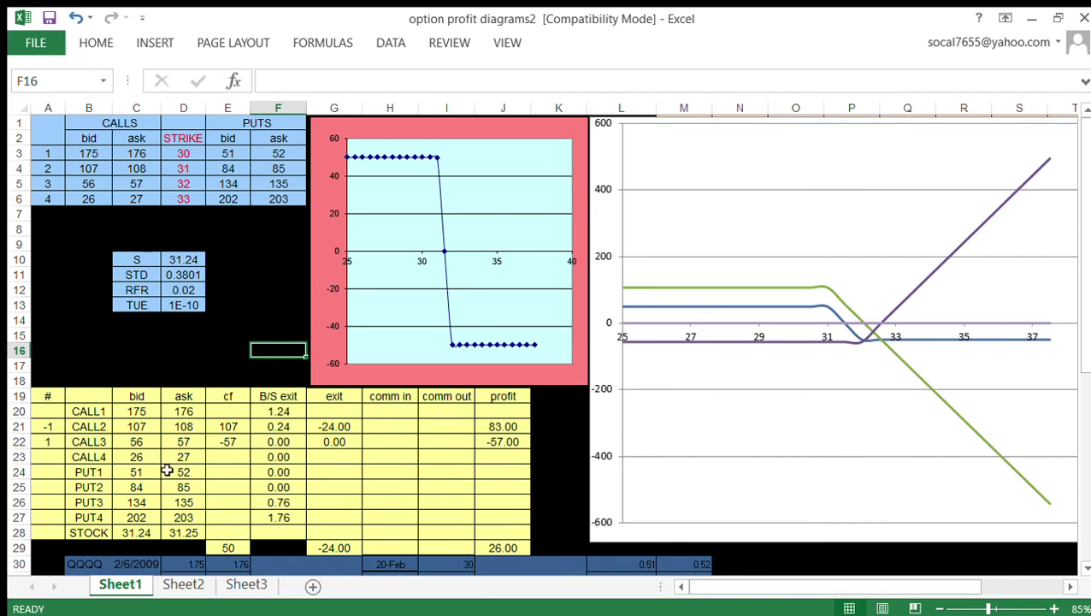
# - Clear the CALL2 and CALL3 quantities, and enter 1 for PUT3 and -1 for PUT2 to chart the reversed put spread
pyautogui.moveTo(49, 426); pyautogui.dragTo(47, 440)
pyautogui.press('Delete')
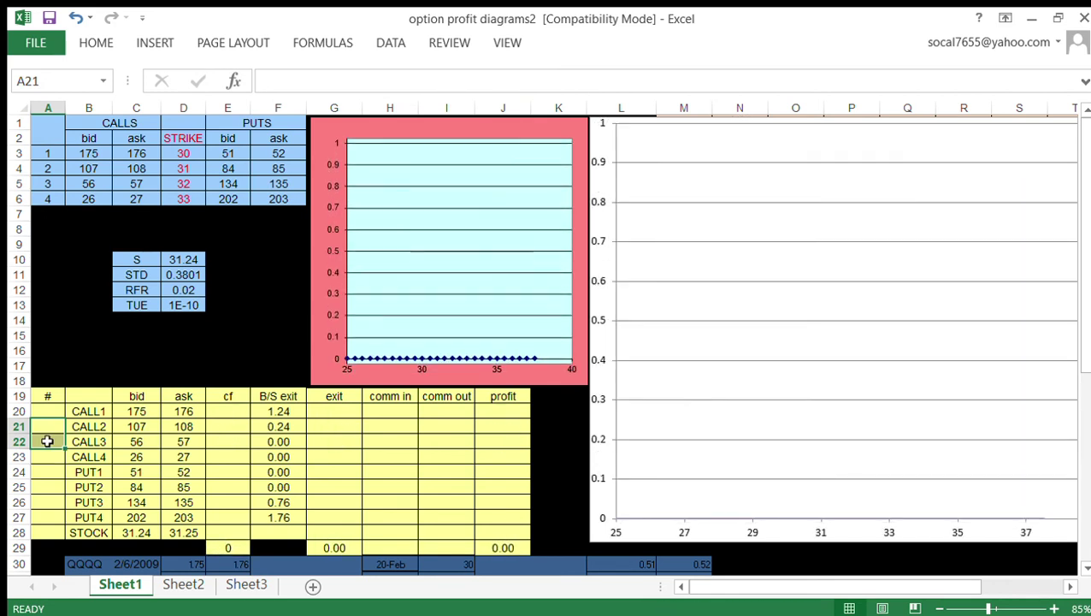
pyautogui.click(52, 317)
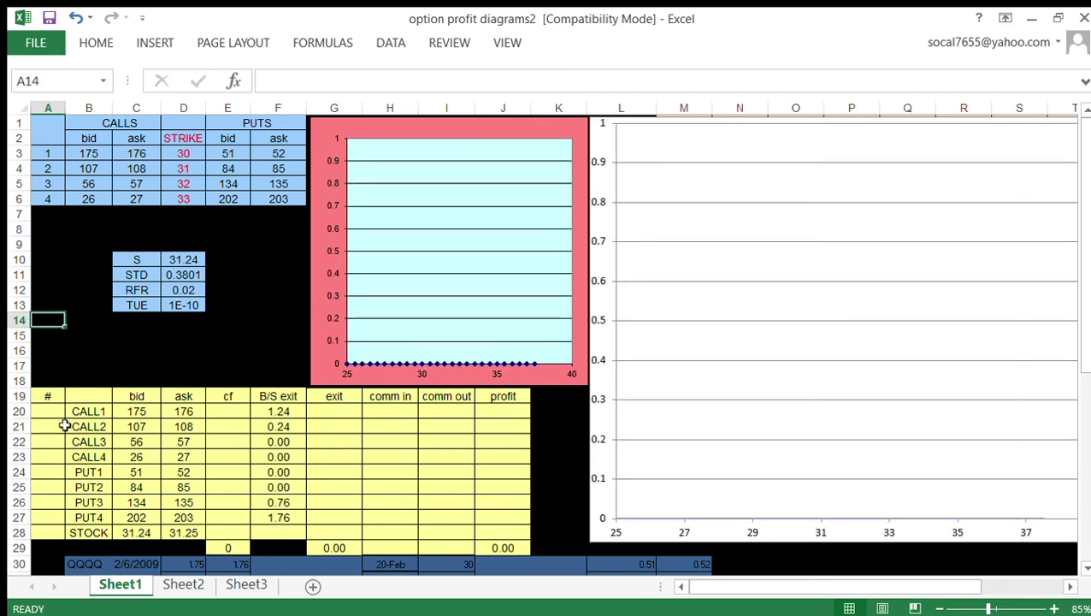
pyautogui.click(50, 507)
pyautogui.write('1')
pyautogui.press('Up')
pyautogui.write('-1')
pyautogui.press('Return')
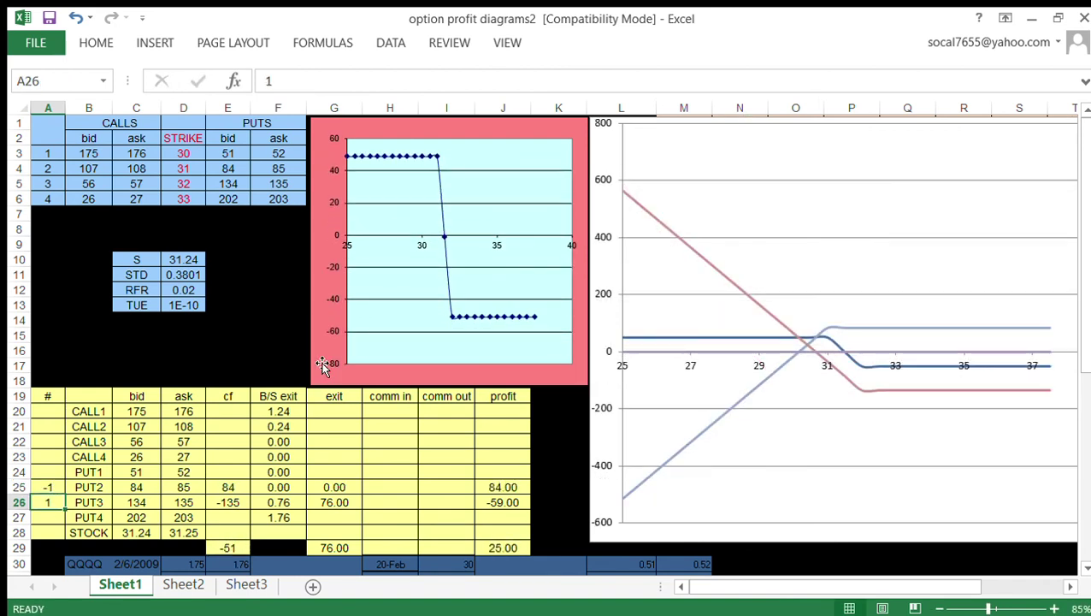